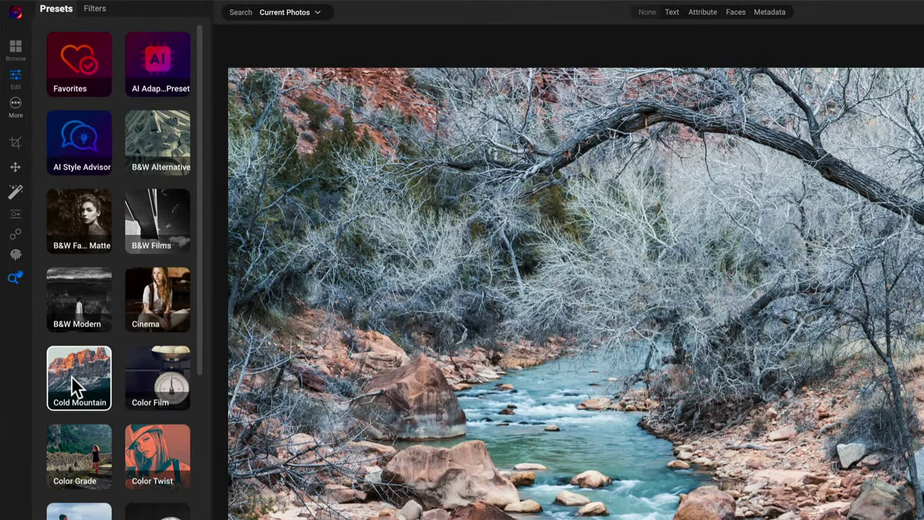
Apply the CM2 preset from the Cold Mountain category to the river photo.
click(71, 376)
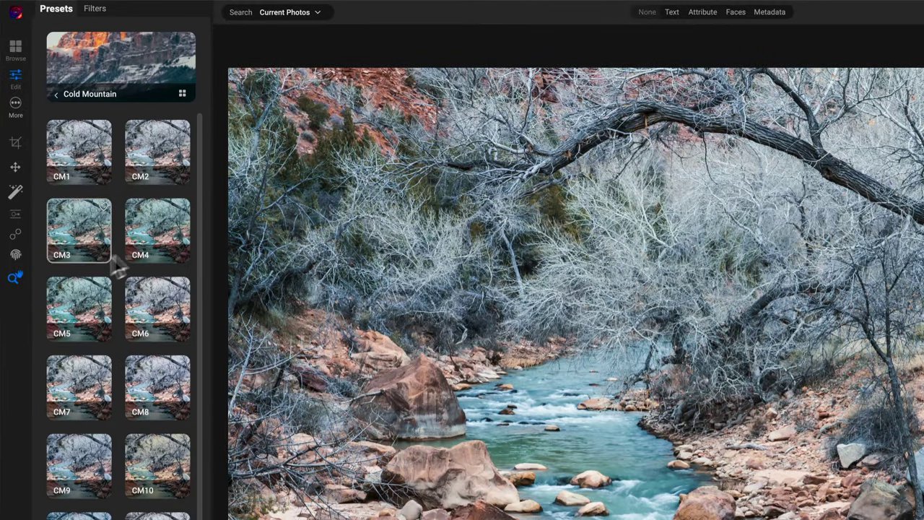
click(156, 147)
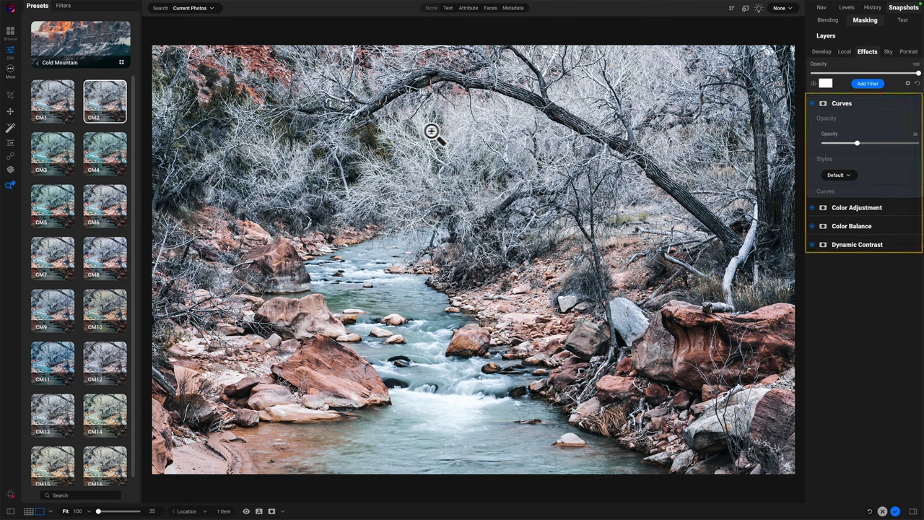
Fade the CM2 preset slightly so its strength drops to 77.
mouse_move(116, 103)
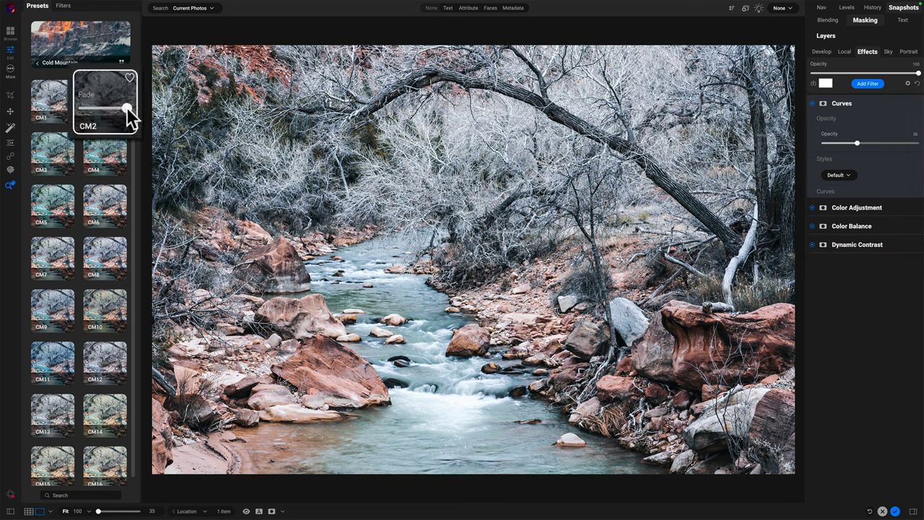
mouse_move(127, 109)
mouse_down()
mouse_move(102, 110)
mouse_move(115, 109)
mouse_up()
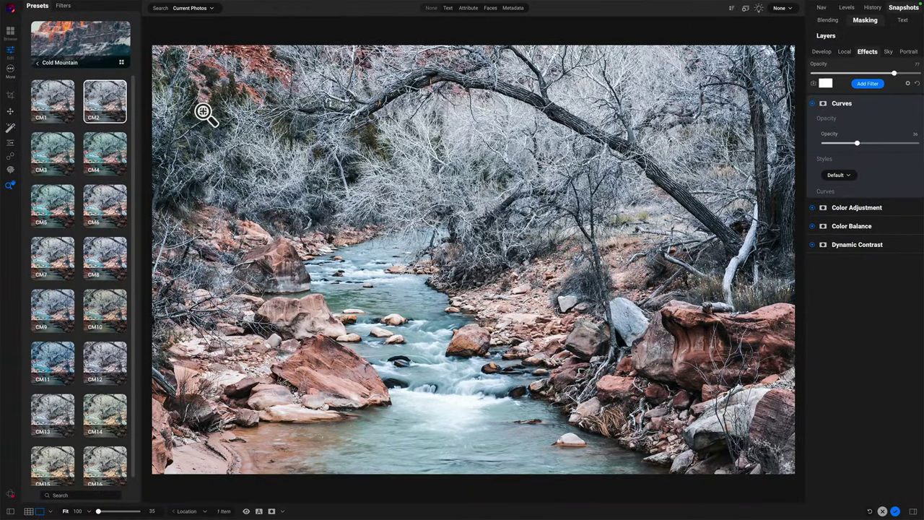
Fade CM2 further, then bring the Effects Opacity back to exactly 77.
mouse_move(119, 111)
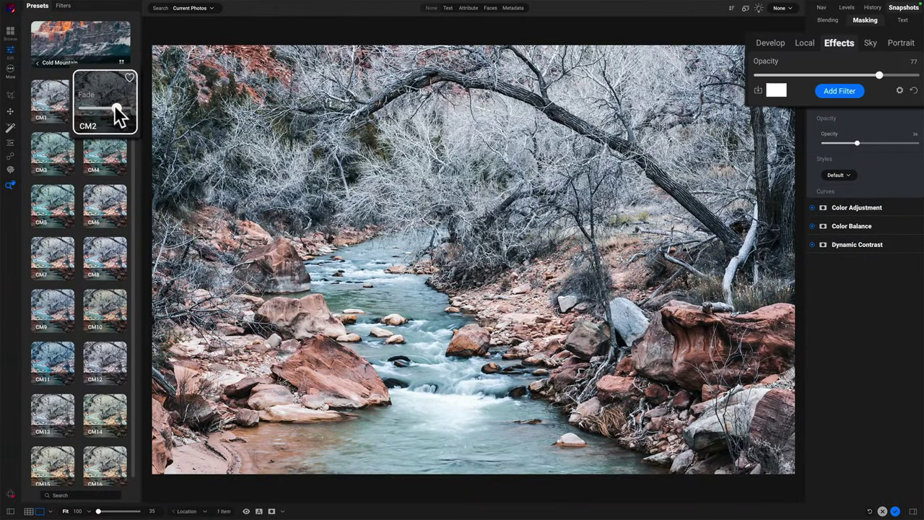
mouse_move(112, 105)
mouse_down()
mouse_move(101, 105)
mouse_move(117, 108)
mouse_up()
drag(117, 108, 116, 109)
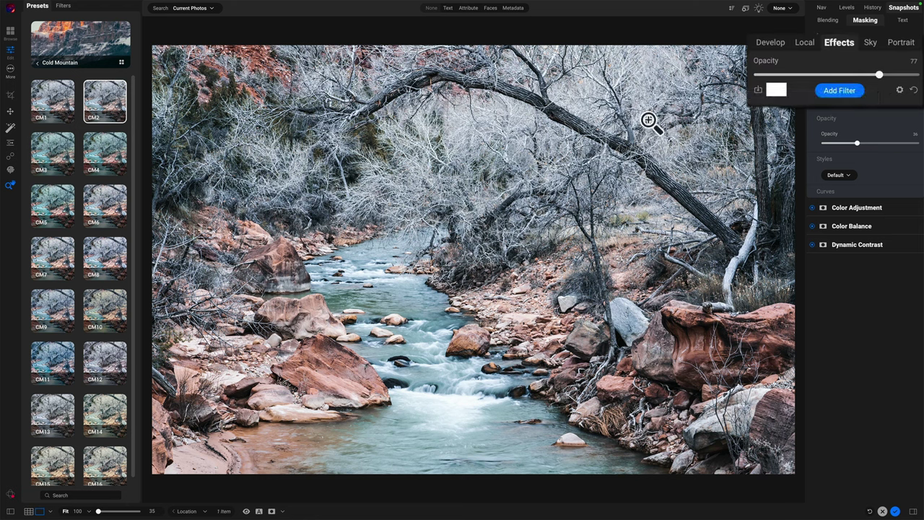
Compare with the original, then set the CM2 Effects Opacity to 33 after trying 74–76.
key(backslash)
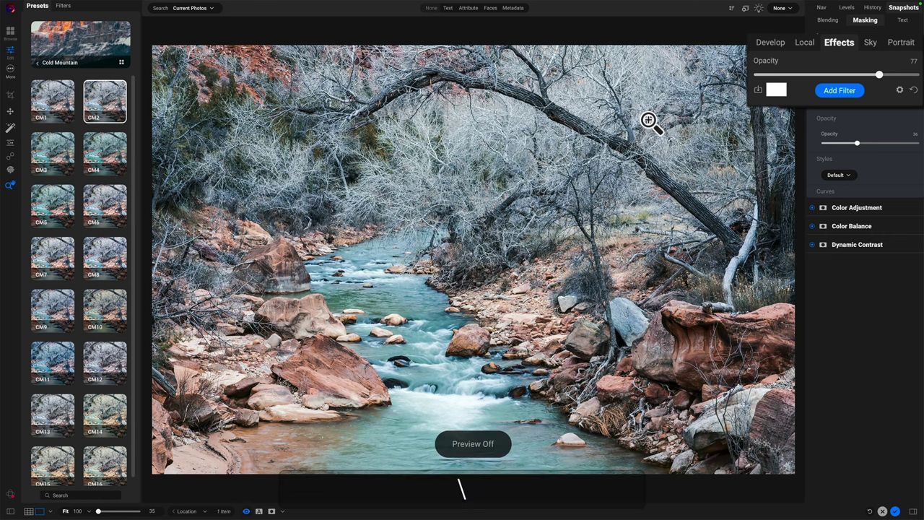
key(backslash)
key(backslash)
key(backslash)
key(backslash)
key(backslash)
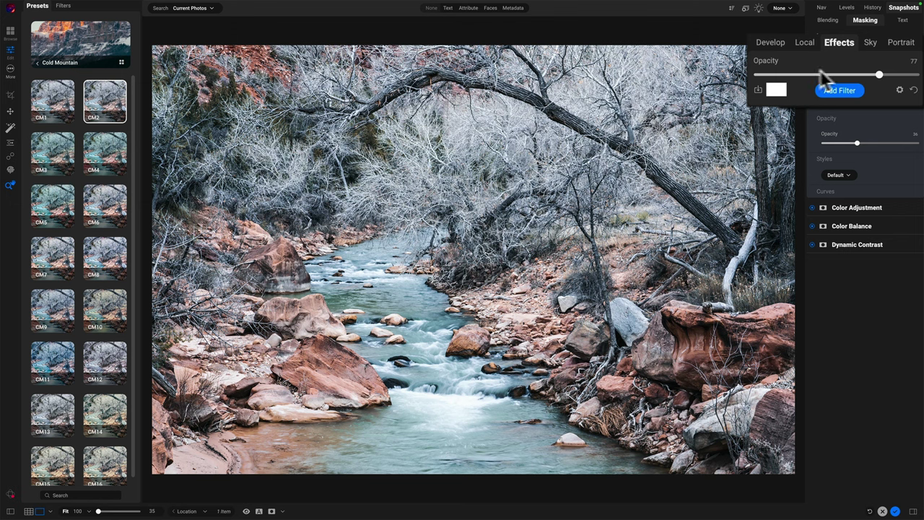
click(807, 73)
click(871, 72)
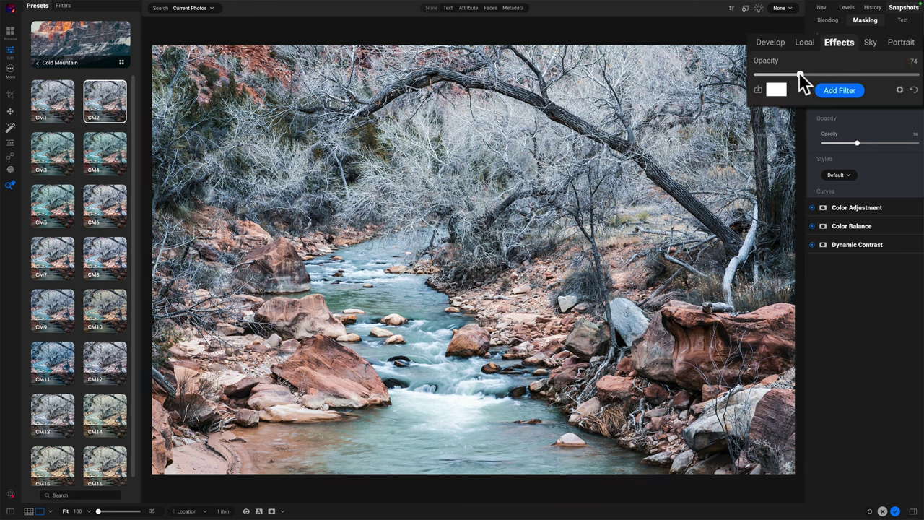
click(801, 75)
click(872, 74)
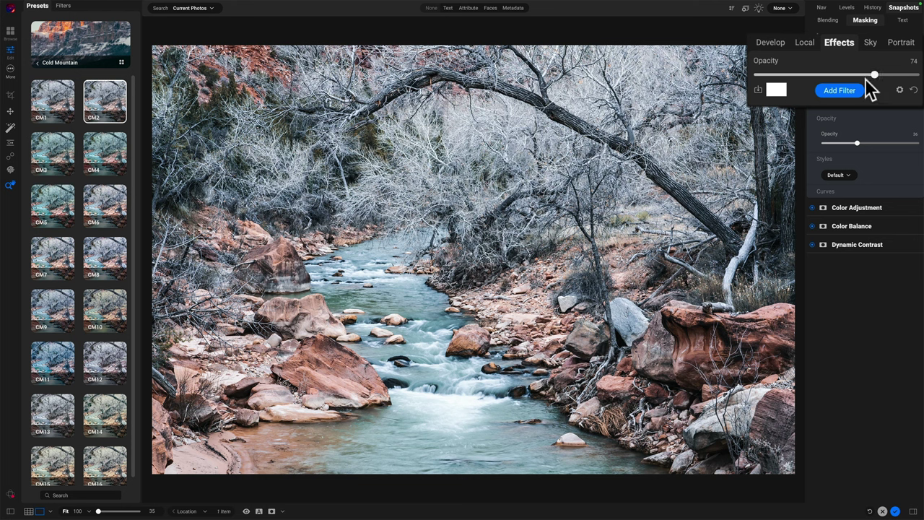
click(876, 74)
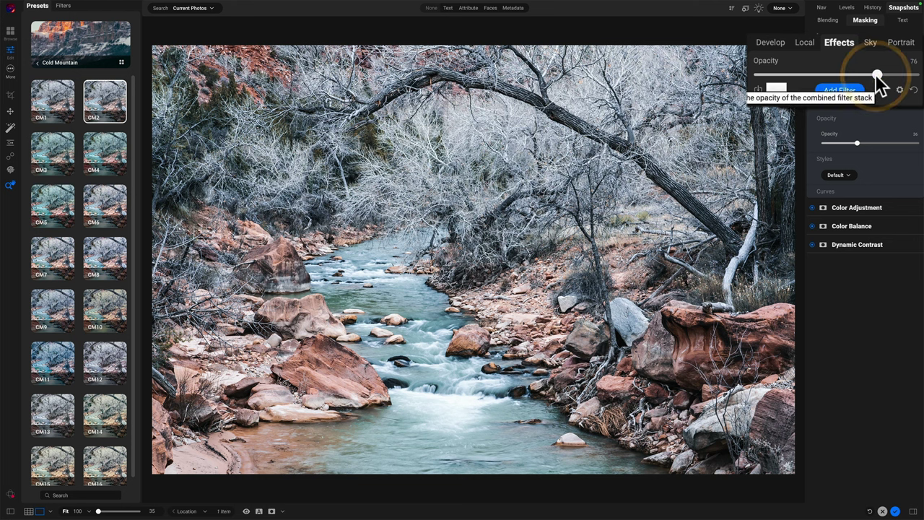
drag(876, 74, 807, 73)
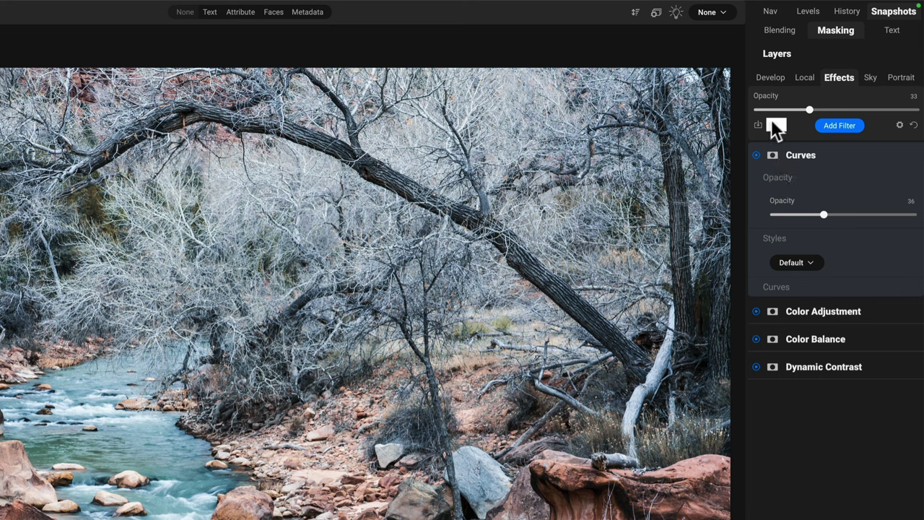
Collapse the Curves filter so Curves, Color Adjustment, Color Balance and Dynamic Contrast list compactly.
click(853, 150)
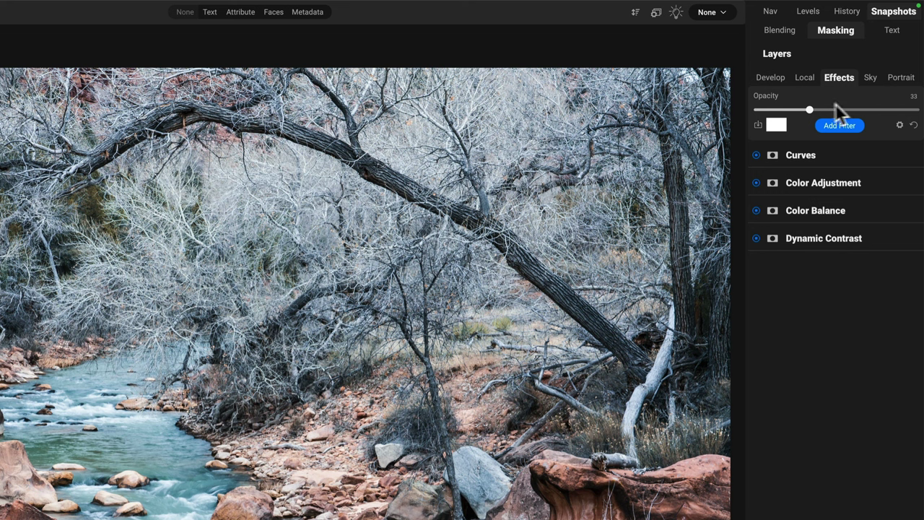
Set the CM2 Effects Opacity back up to 76.
click(876, 108)
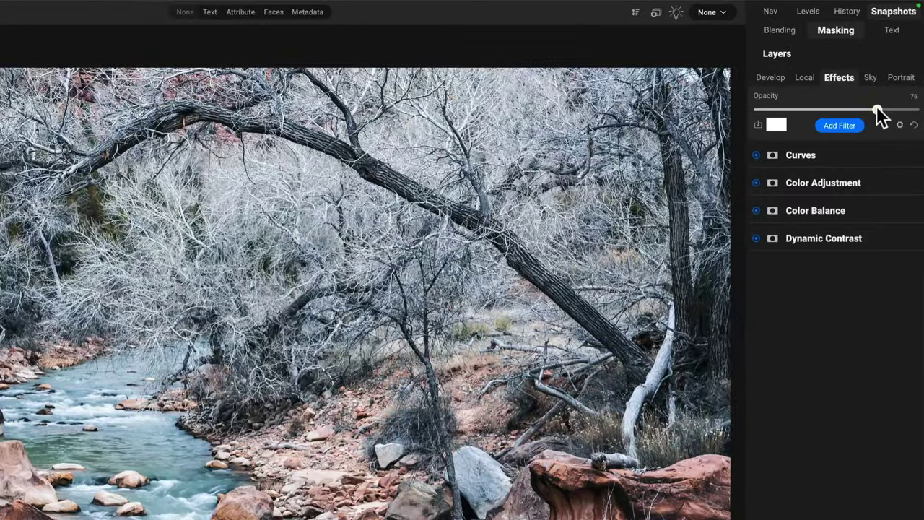
click(877, 108)
Place a gradient mask on the CM2 layer across the photo's middle and rotate its angle.
click(878, 109)
click(775, 124)
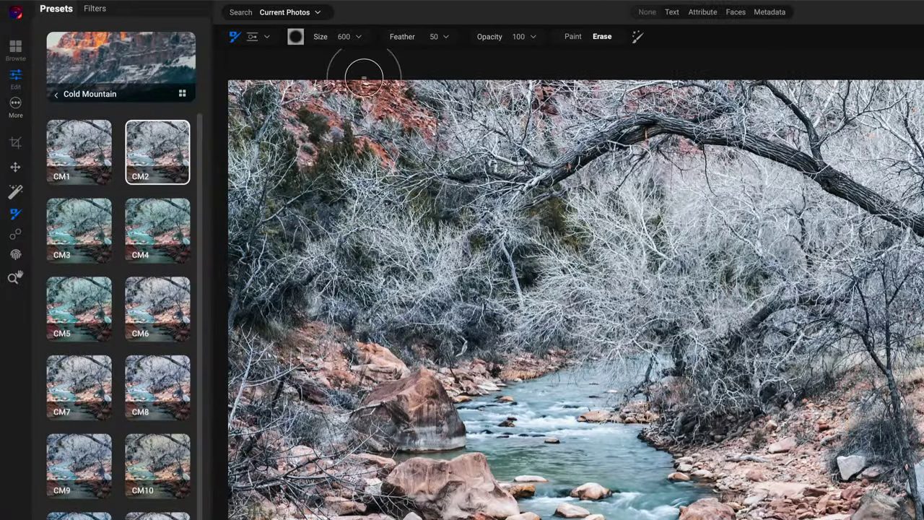
click(252, 38)
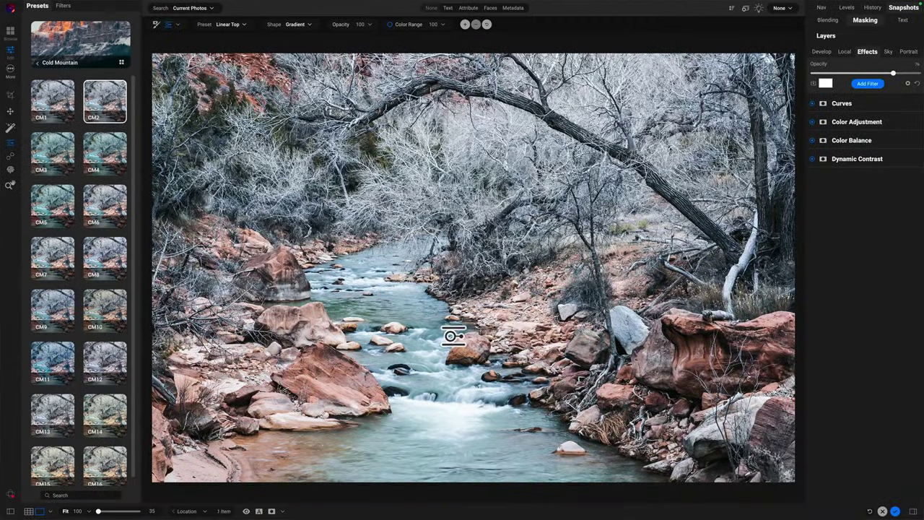
click(456, 337)
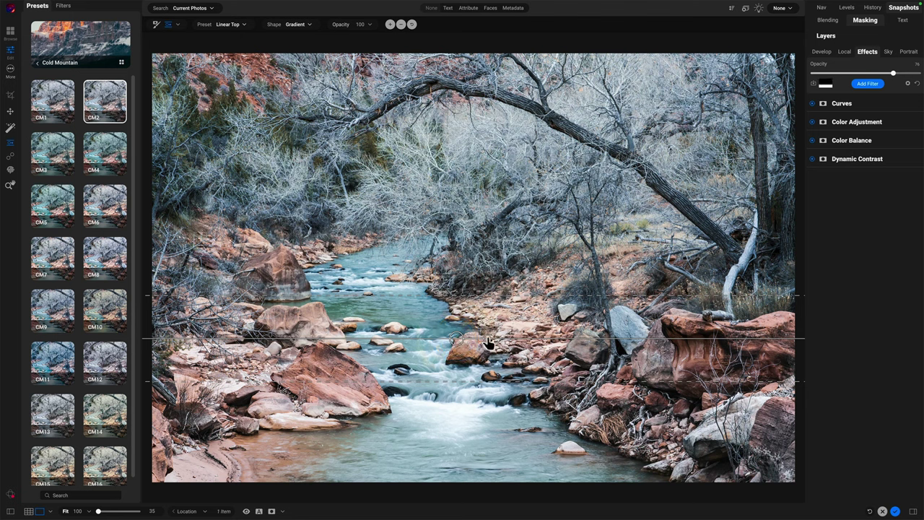
drag(489, 339, 390, 340)
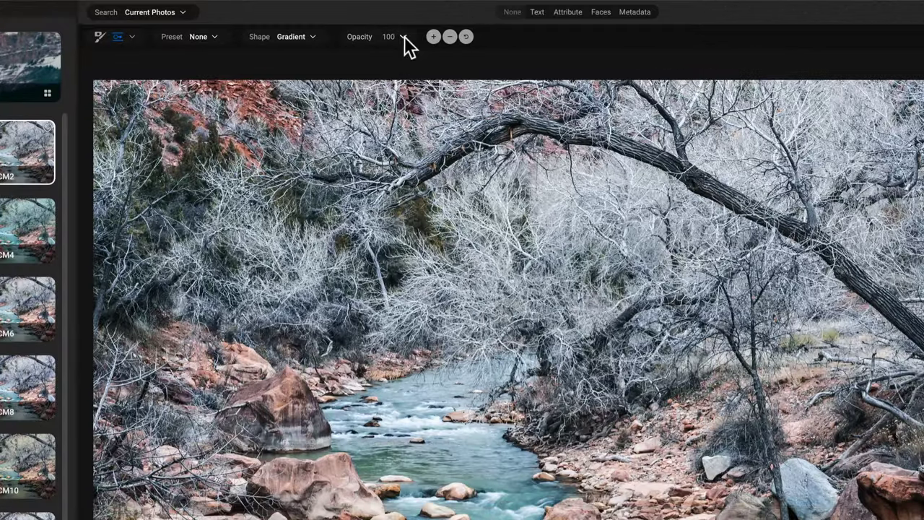
Lower the gradient mask's opacity to 32.
click(358, 25)
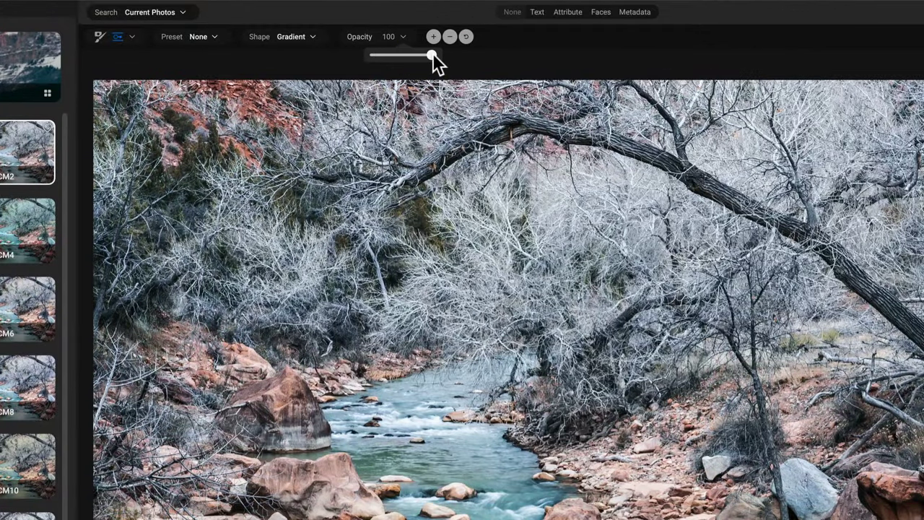
drag(432, 54, 407, 54)
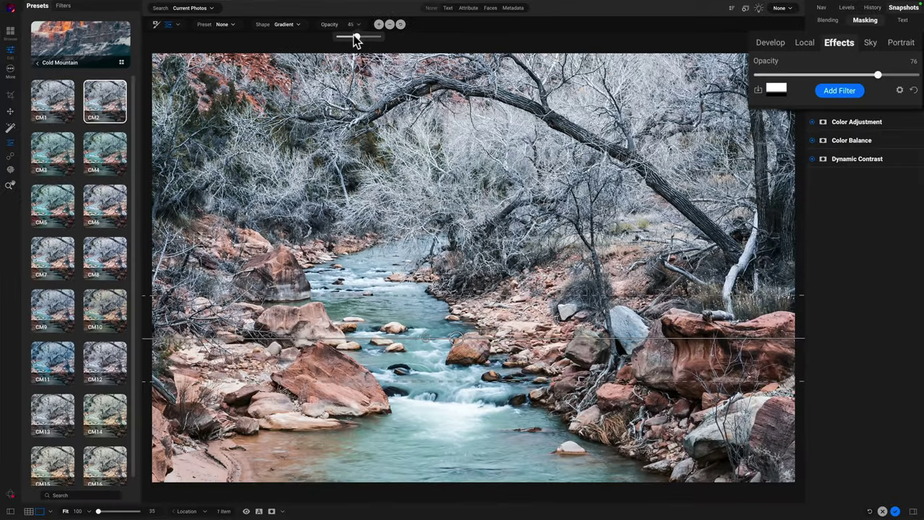
drag(354, 40, 351, 40)
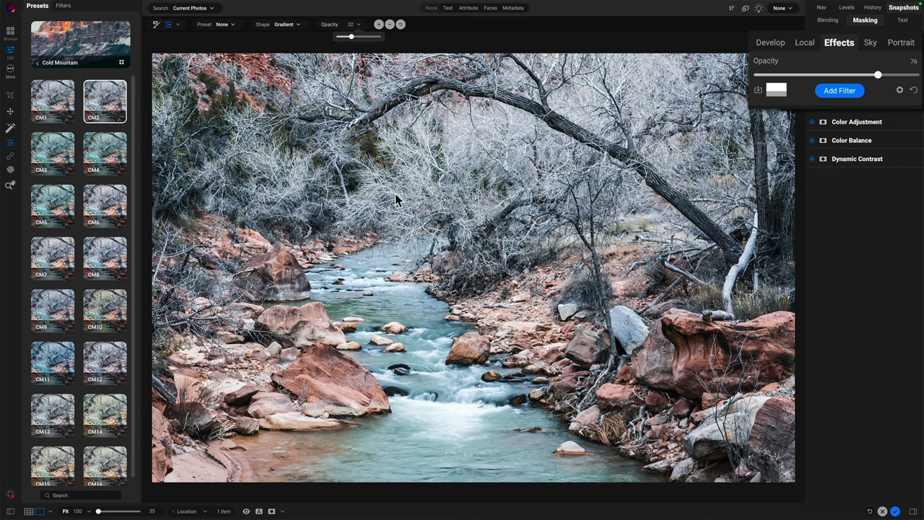
click(320, 40)
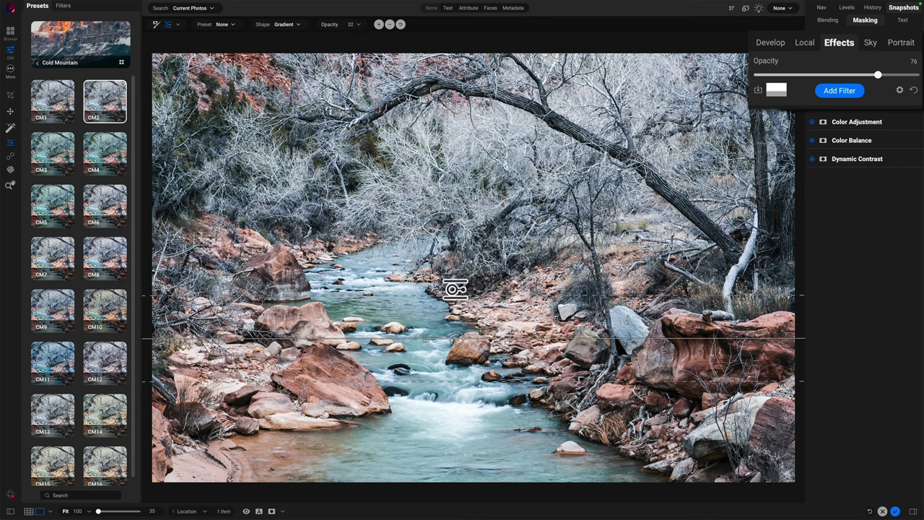
Widen the gradient's feather transition, raise its centre, and compare against the original.
drag(455, 281, 456, 249)
drag(457, 337, 459, 326)
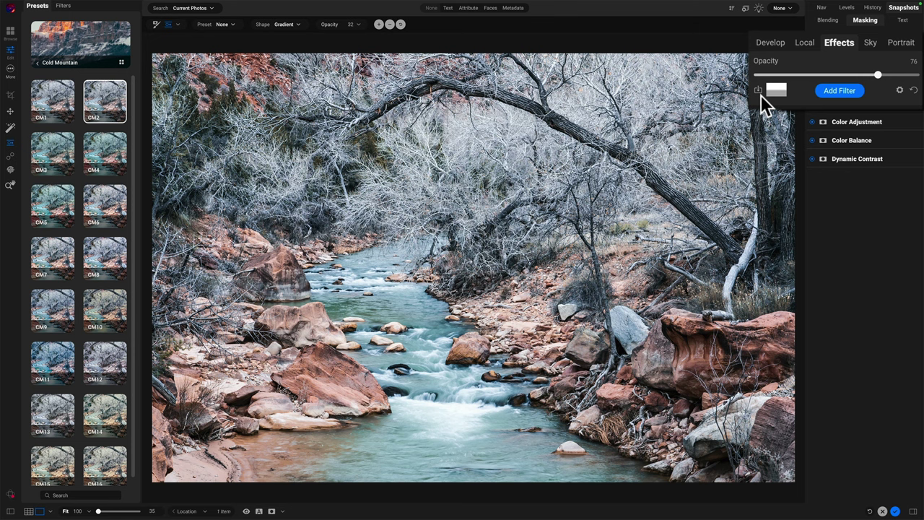
key(backslash)
key(backslash)
key(backslash)
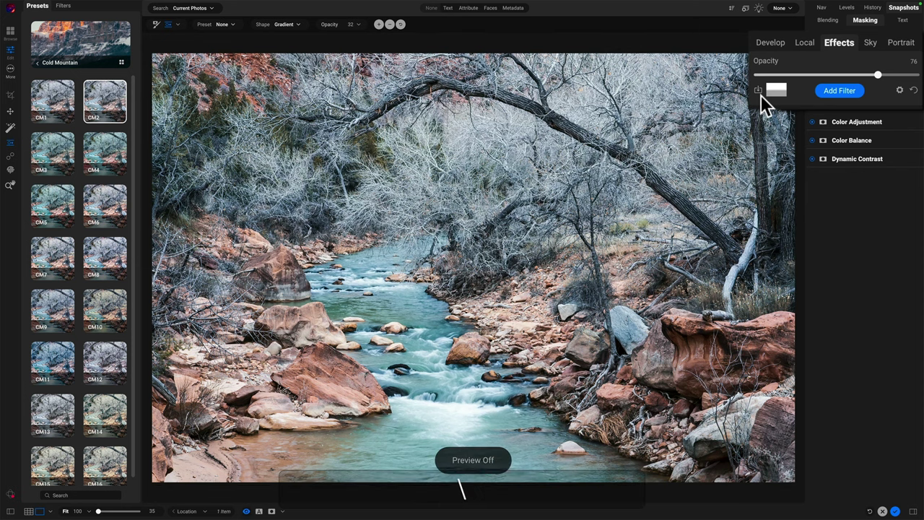
key(backslash)
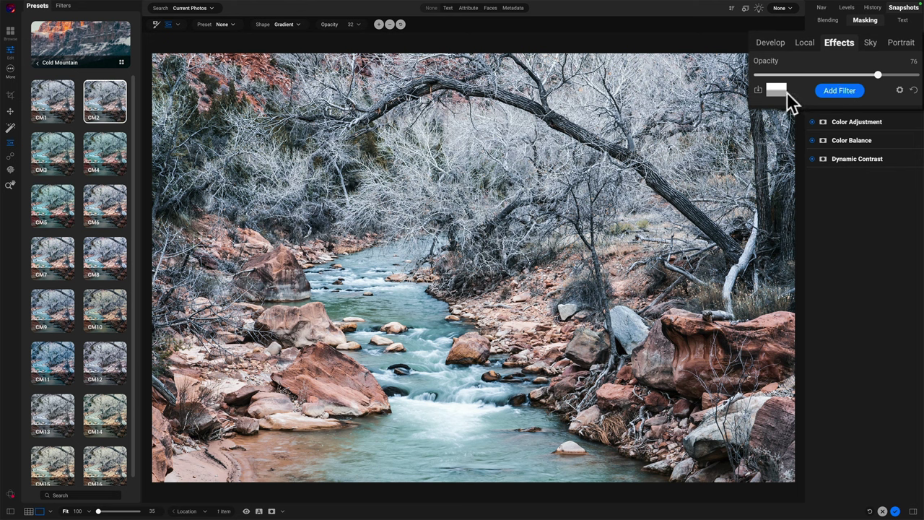
Adjust the gradient mask opacity through 48 and 56, settling on 36.
click(355, 26)
drag(350, 37, 376, 36)
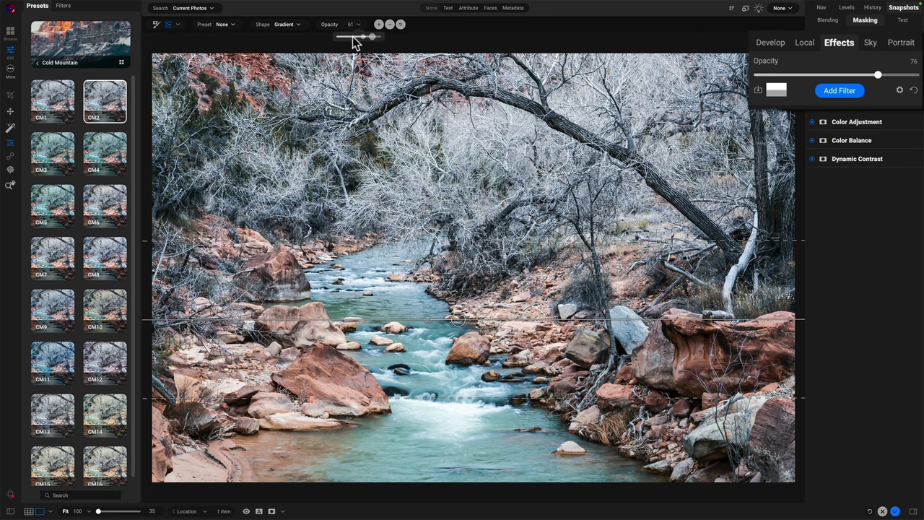
click(429, 231)
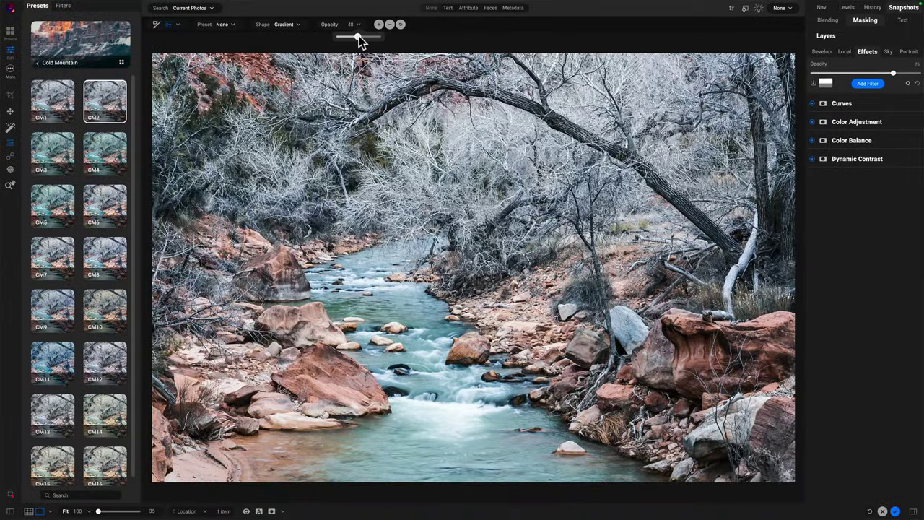
drag(356, 35, 361, 36)
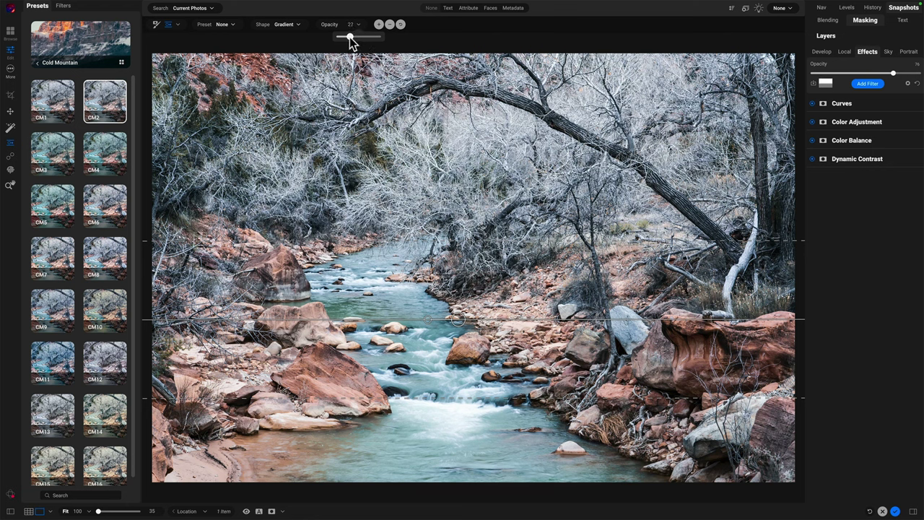
drag(349, 36, 356, 36)
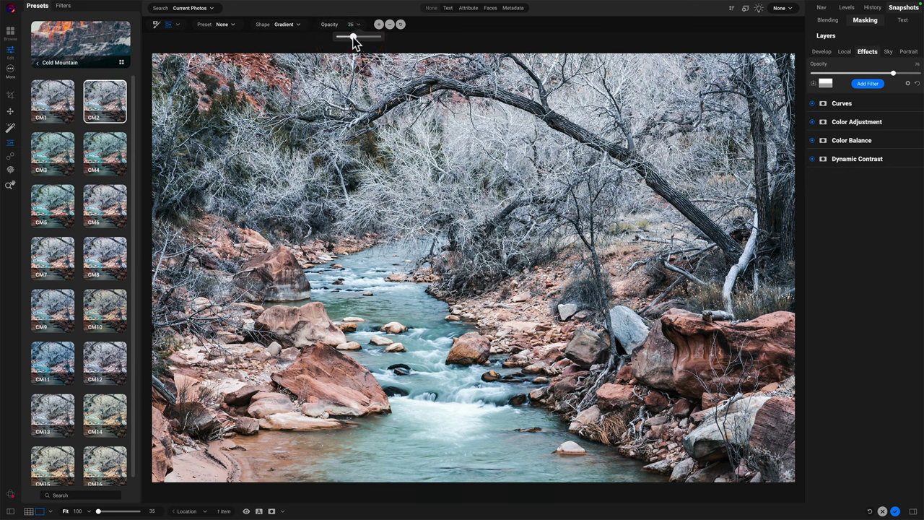
mouse_move(357, 37)
mouse_down()
mouse_move(371, 37)
mouse_move(356, 37)
mouse_up()
Add another gradient to the mask, then switch to the Zoom tool with Z.
click(378, 24)
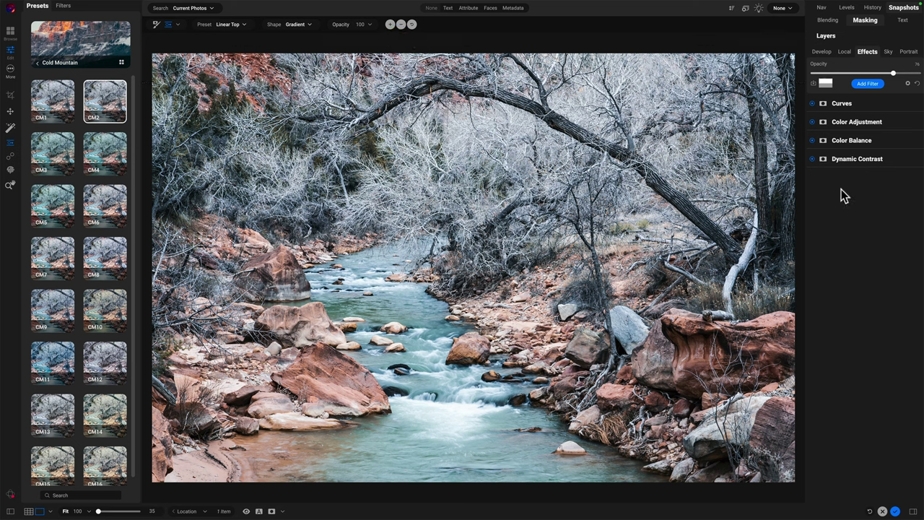
key(z)
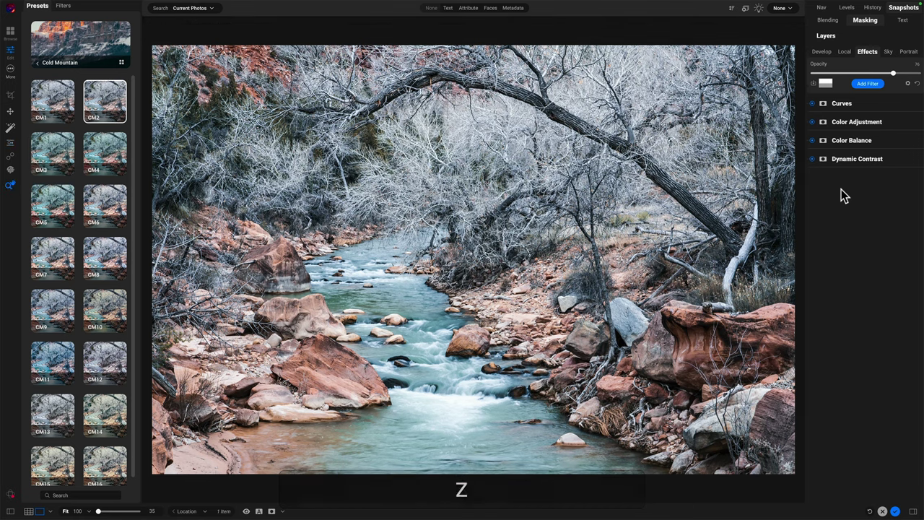